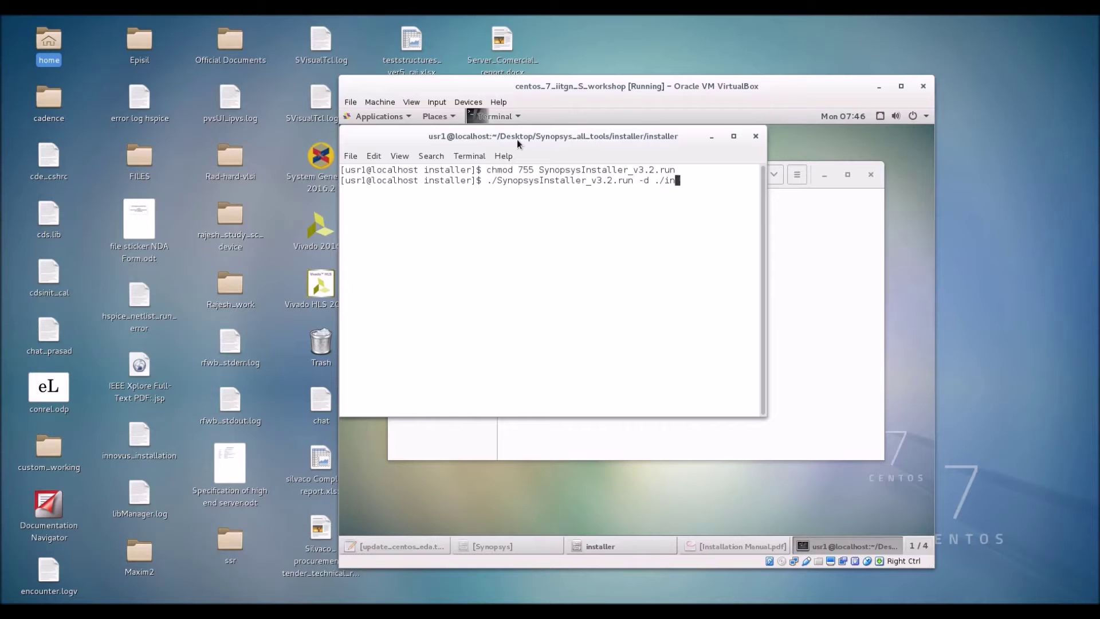
Extract SynopsysInstaller_v3.2.run into ./installer and change into that directory.
text(er)
key(Return)
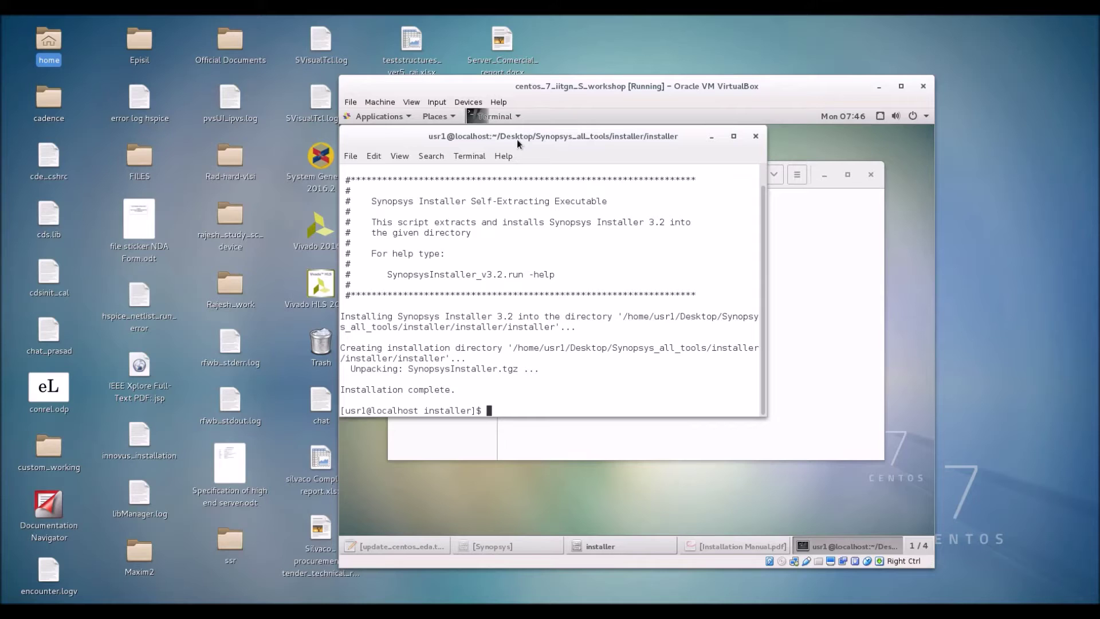
text(cd ./installer)
key(Return)
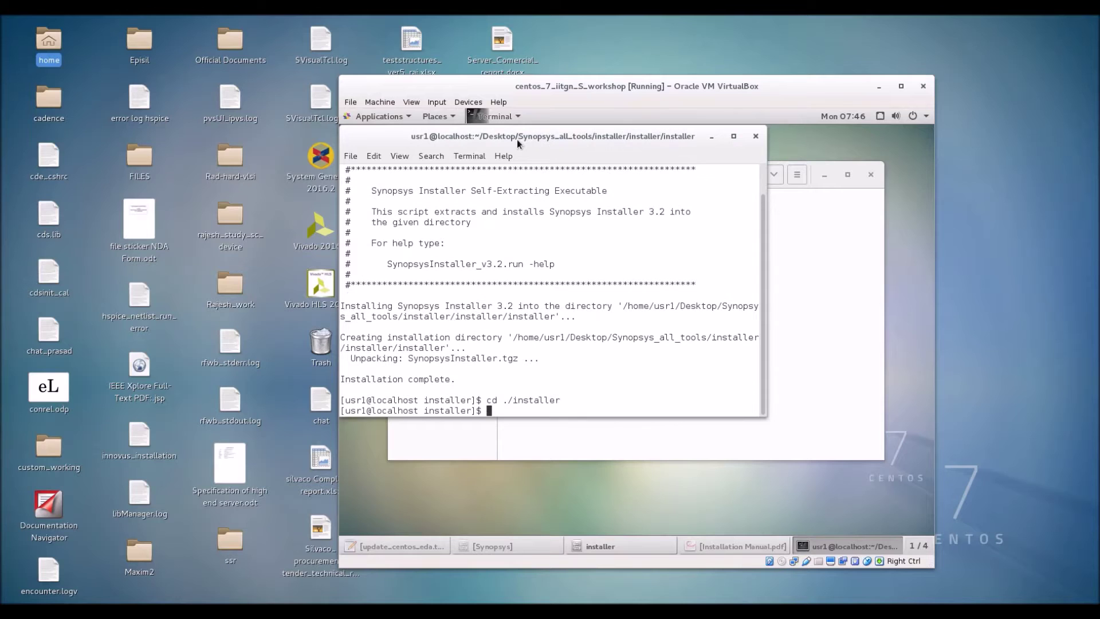
List the directory's files and launch the graphical installer with ./installer -gui.
text(ls)
key(Return)
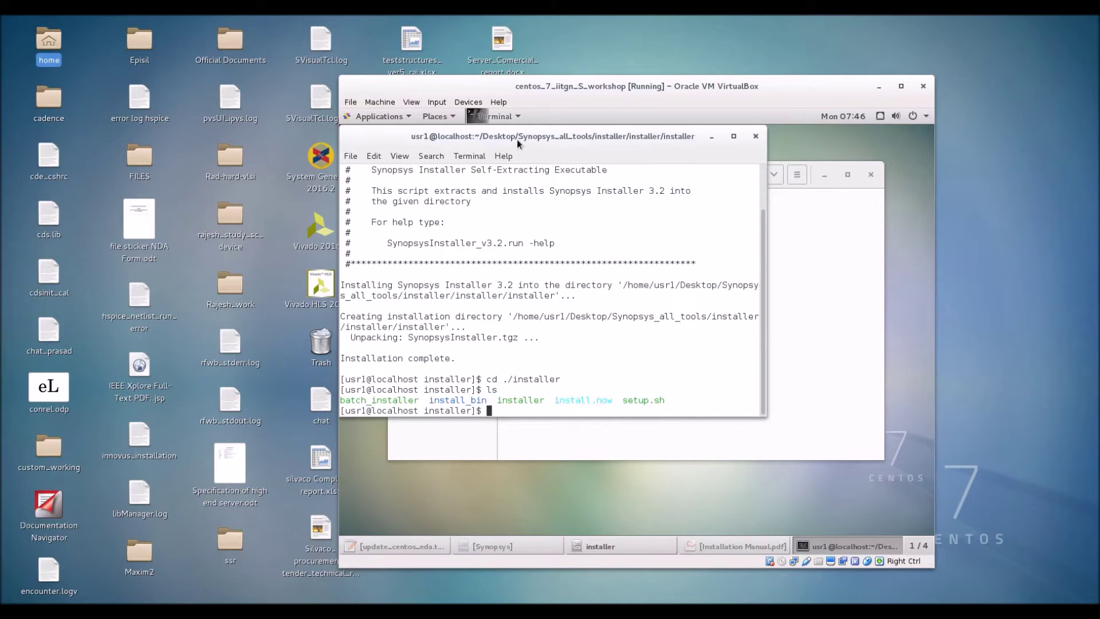
text(./installw)
key(BackSpace)
text(er -gui)
key(Return)
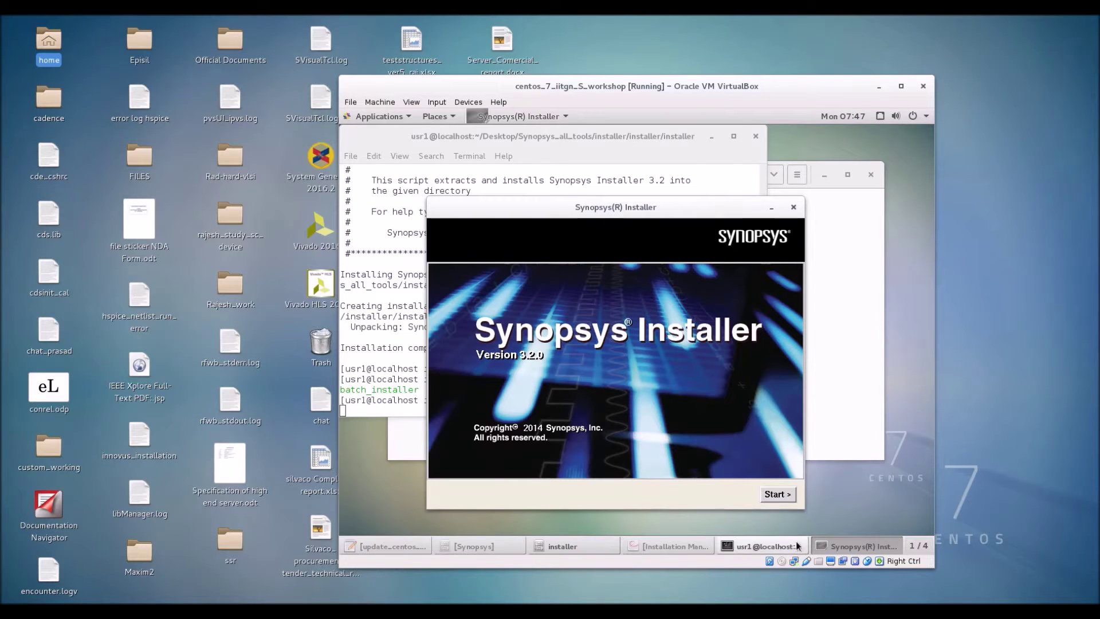
Start the setup and enter the site ID number, site administrator and contact e-mail on the site information page.
click(778, 496)
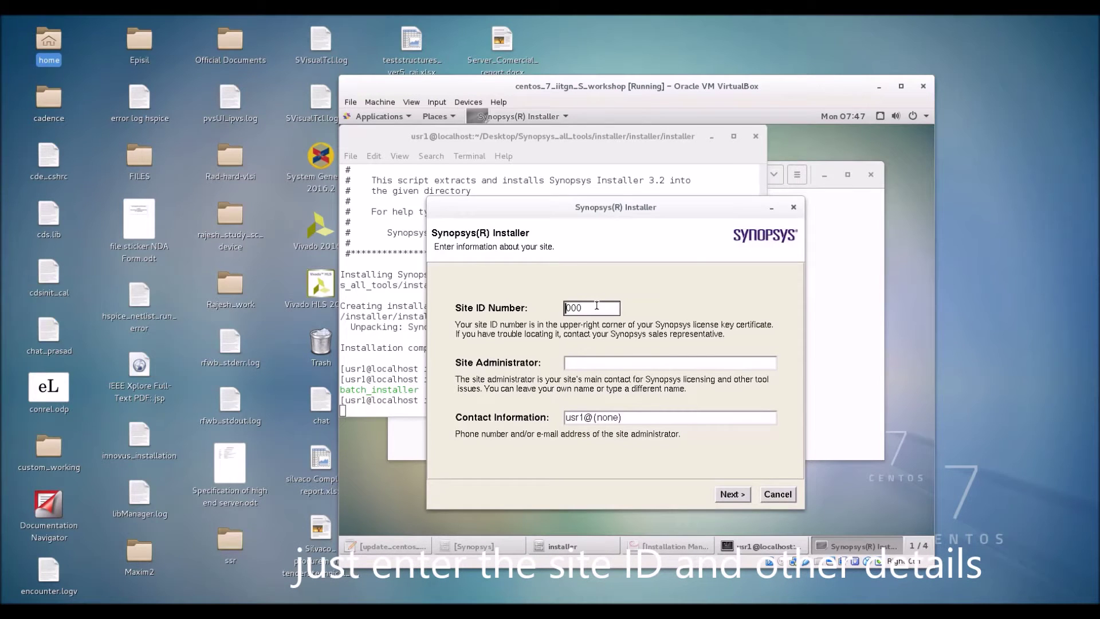
click(597, 308)
key(BackSpace)
key(BackSpace)
key(BackSpace)
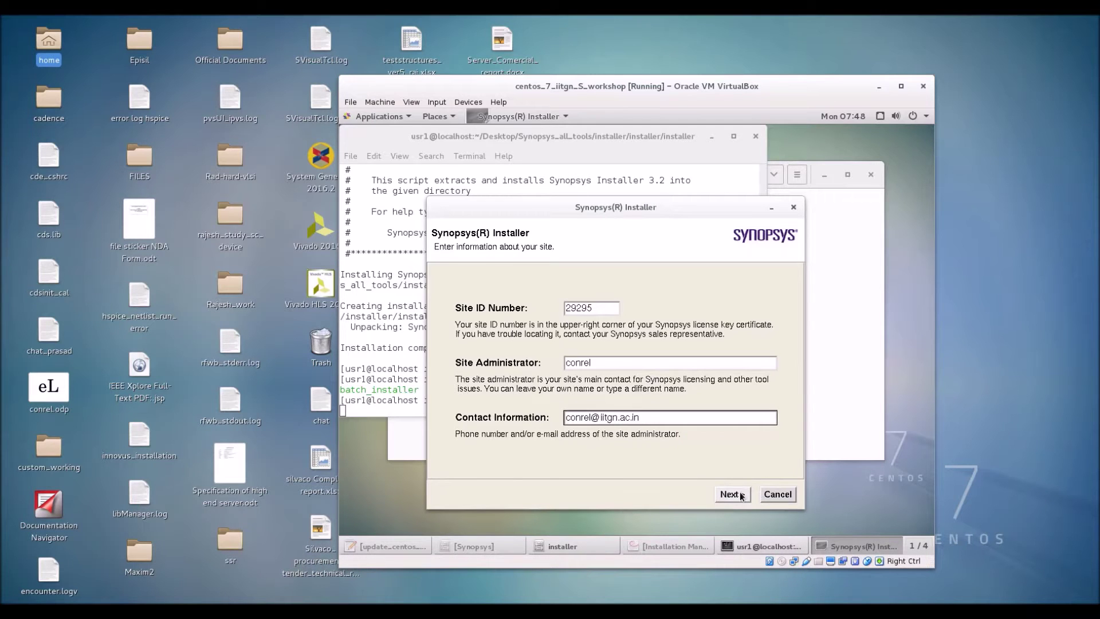
click(736, 494)
Set the source directory to /home/usr1/Desktop/Synopsys_all_tools/tcad/PCM_Studio and continue to version selection.
click(756, 311)
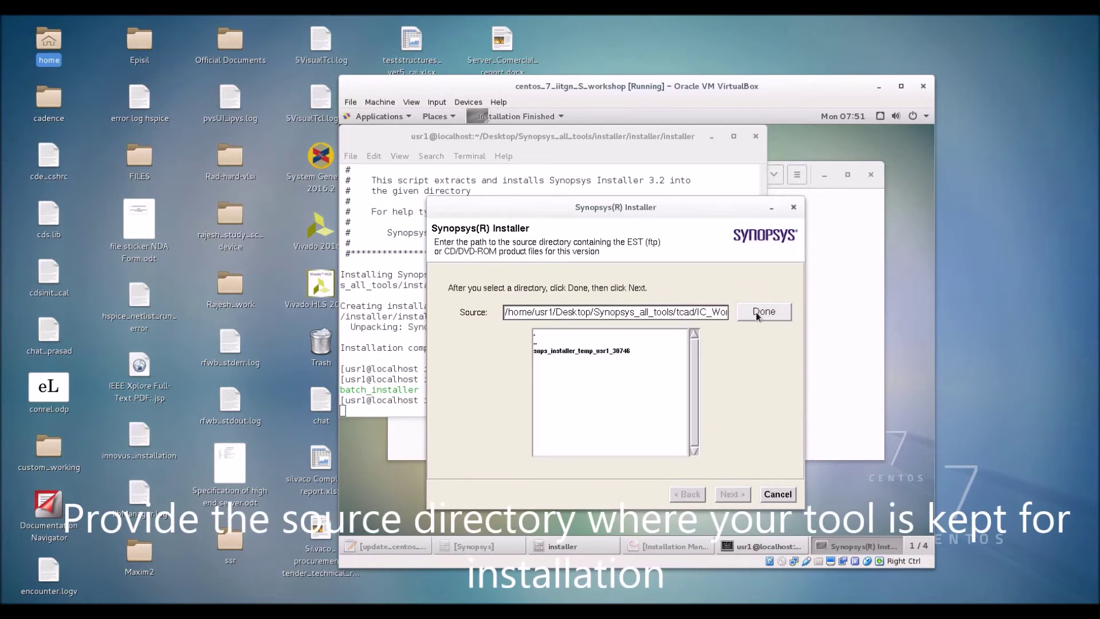
double_click(526, 342)
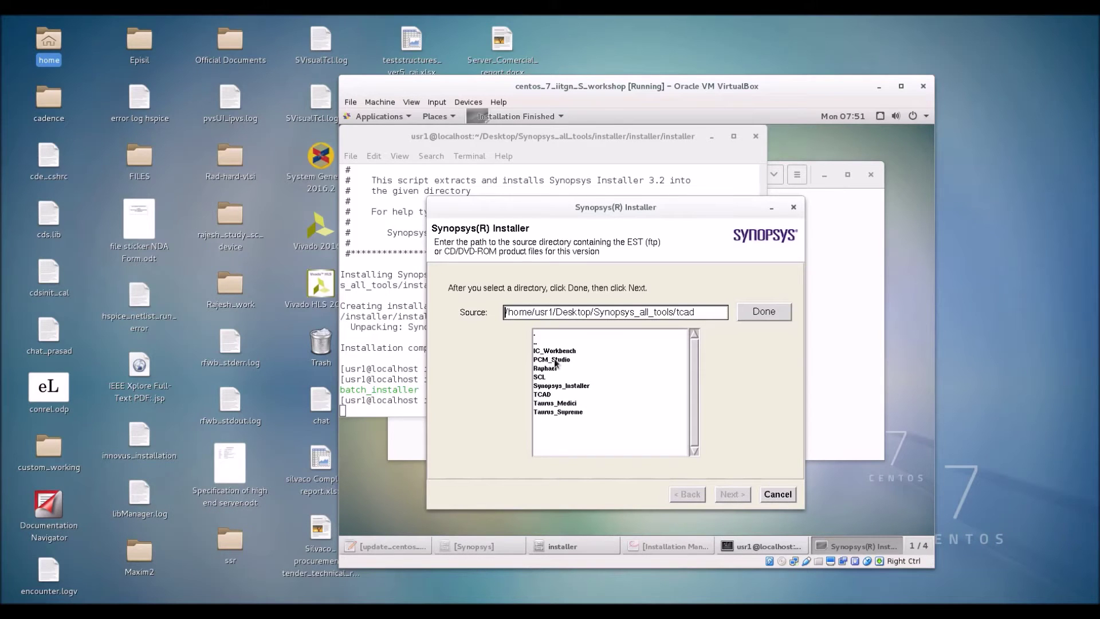
click(554, 358)
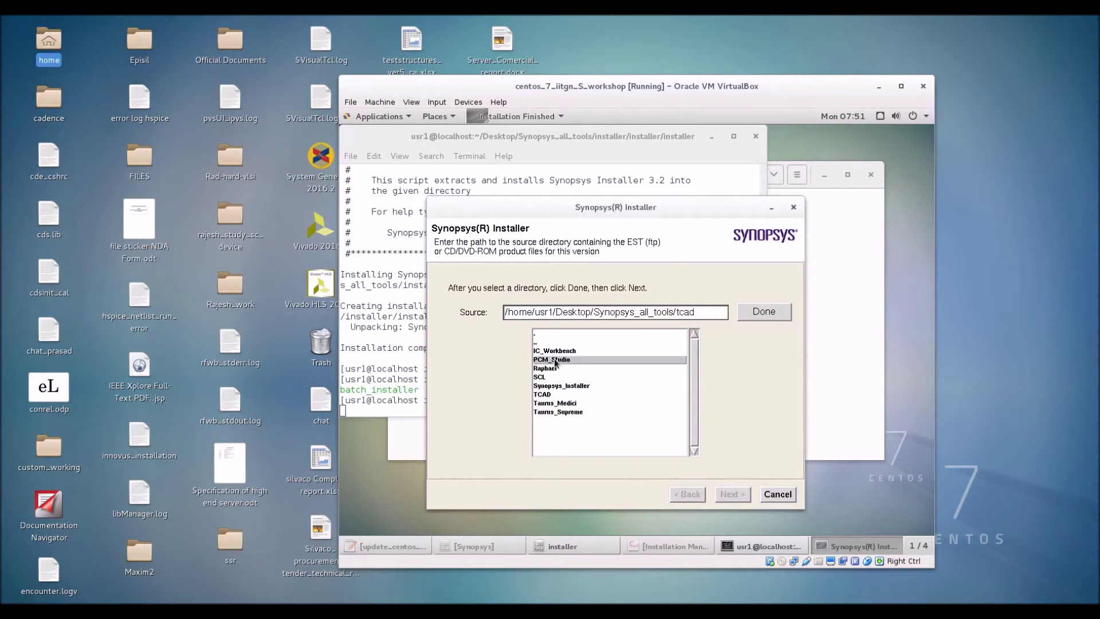
click(754, 311)
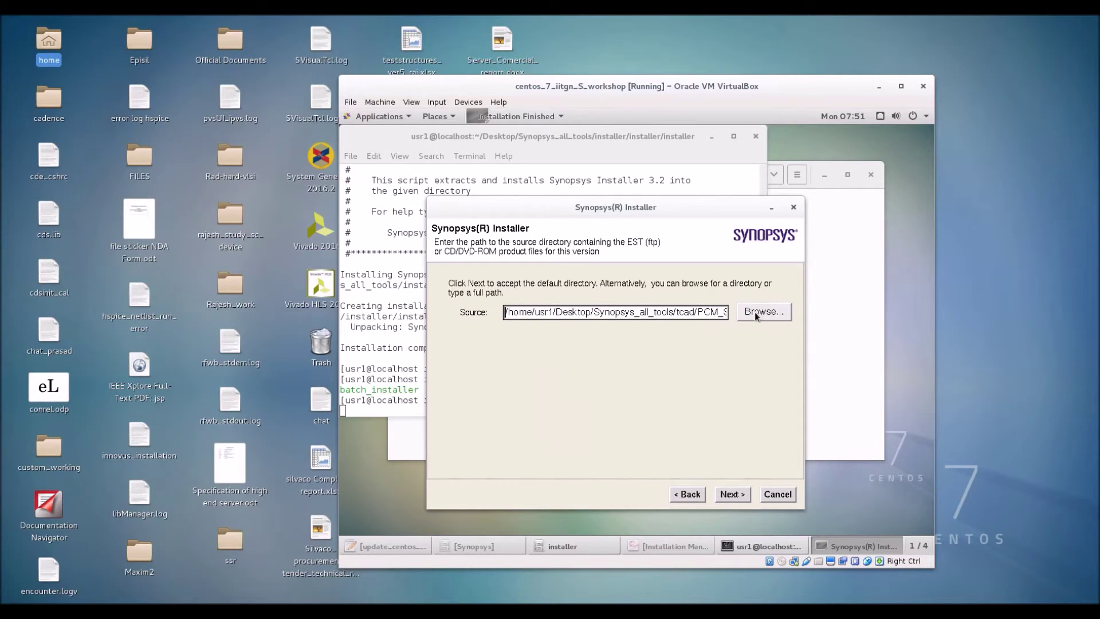
click(742, 495)
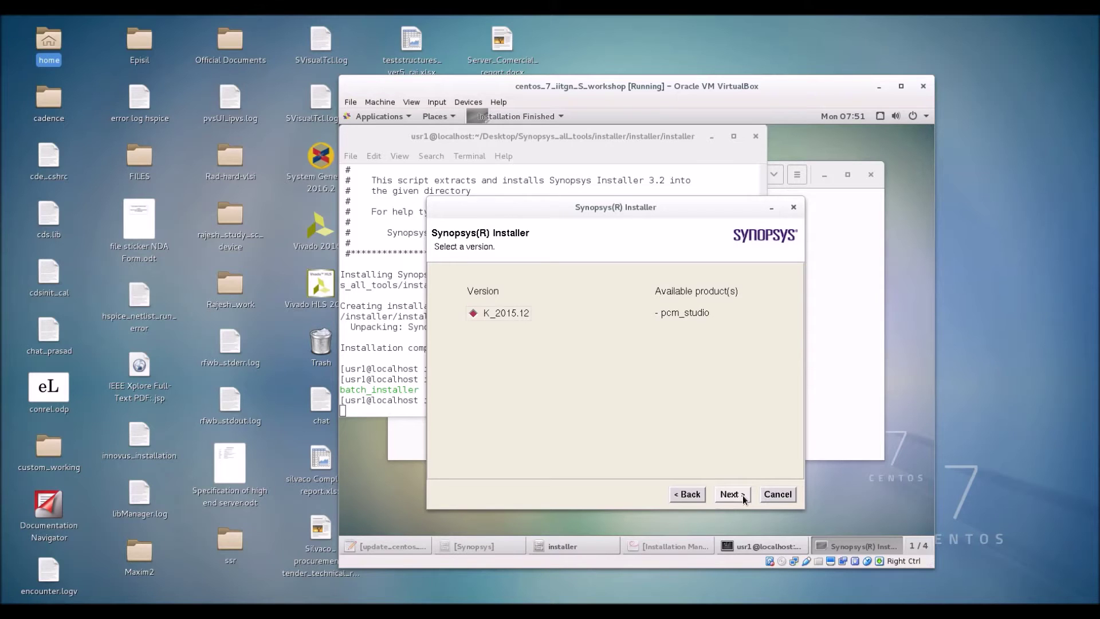
Accept version K_2015.12 with PCM Studio, its platform-independent package and the linux64 platform.
click(729, 494)
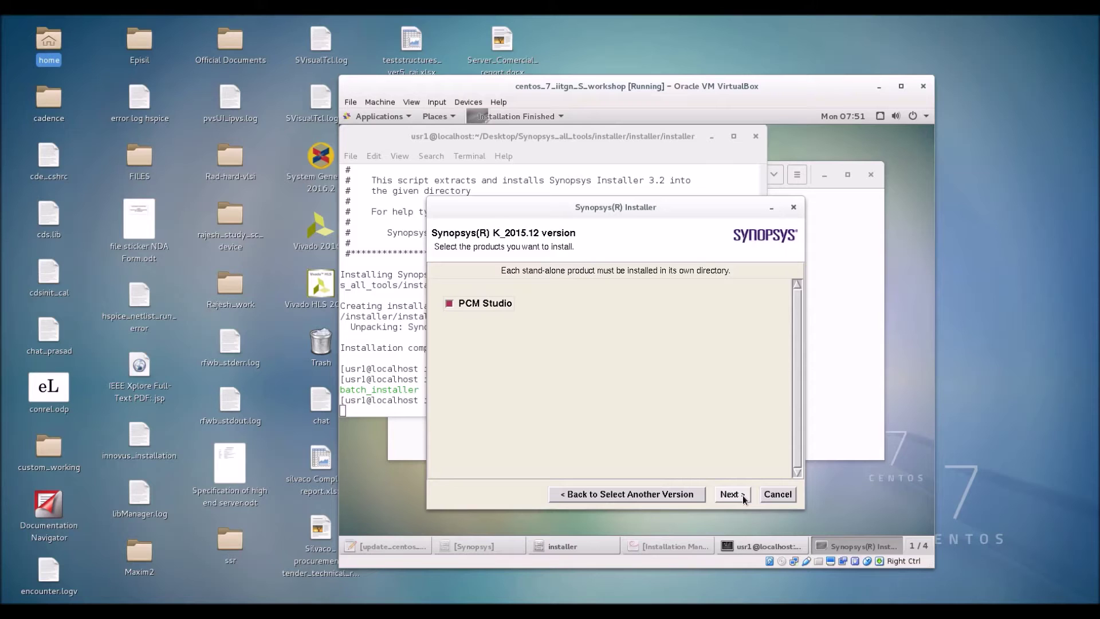
click(743, 495)
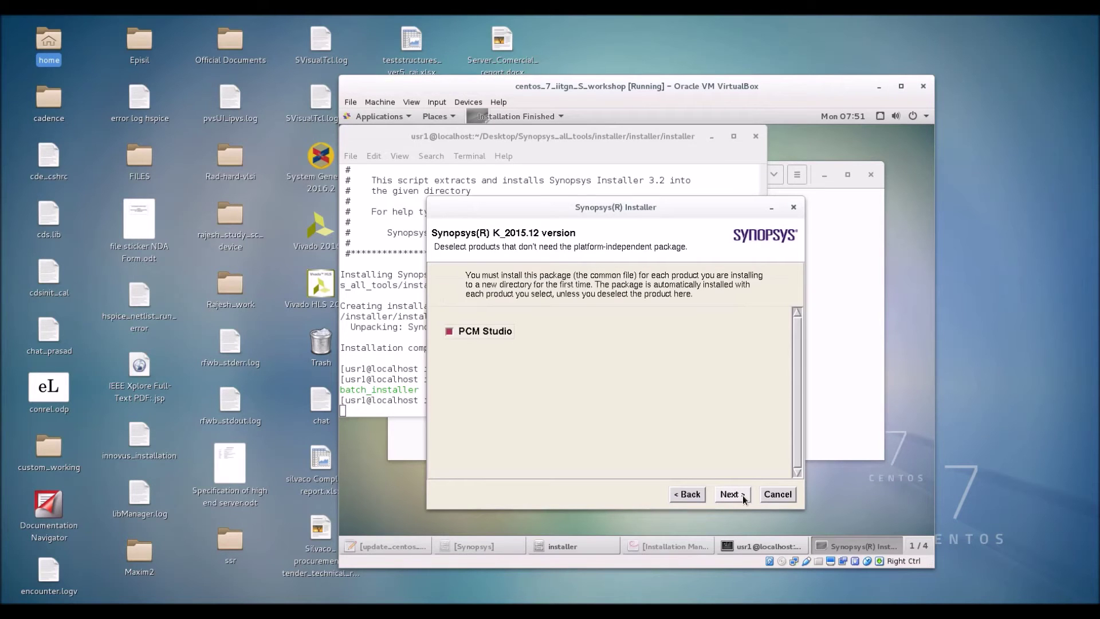
click(743, 495)
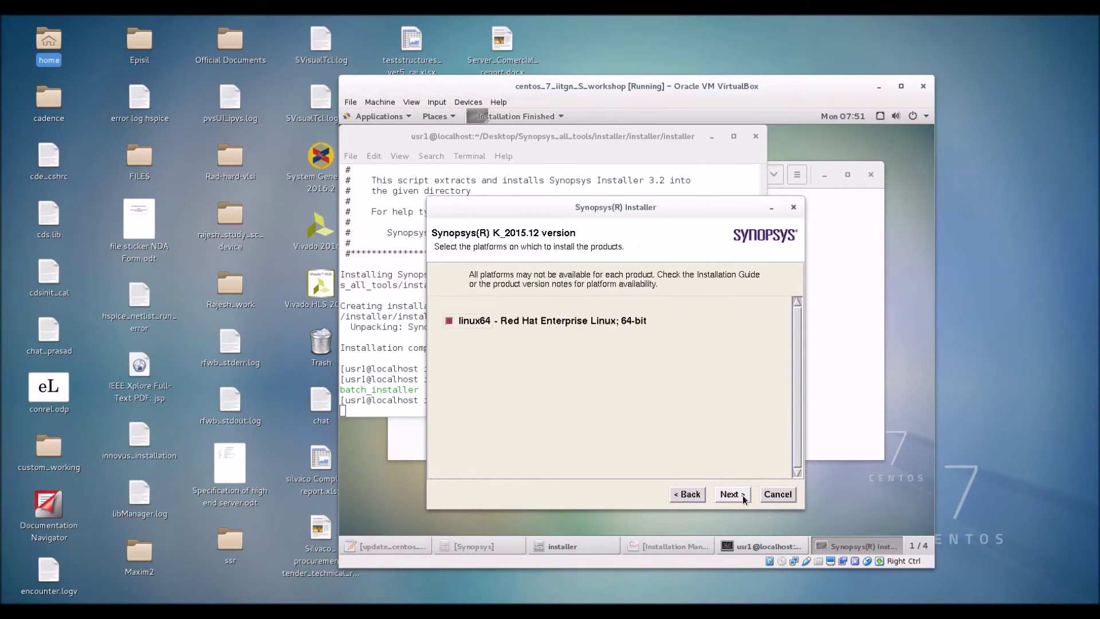
click(742, 494)
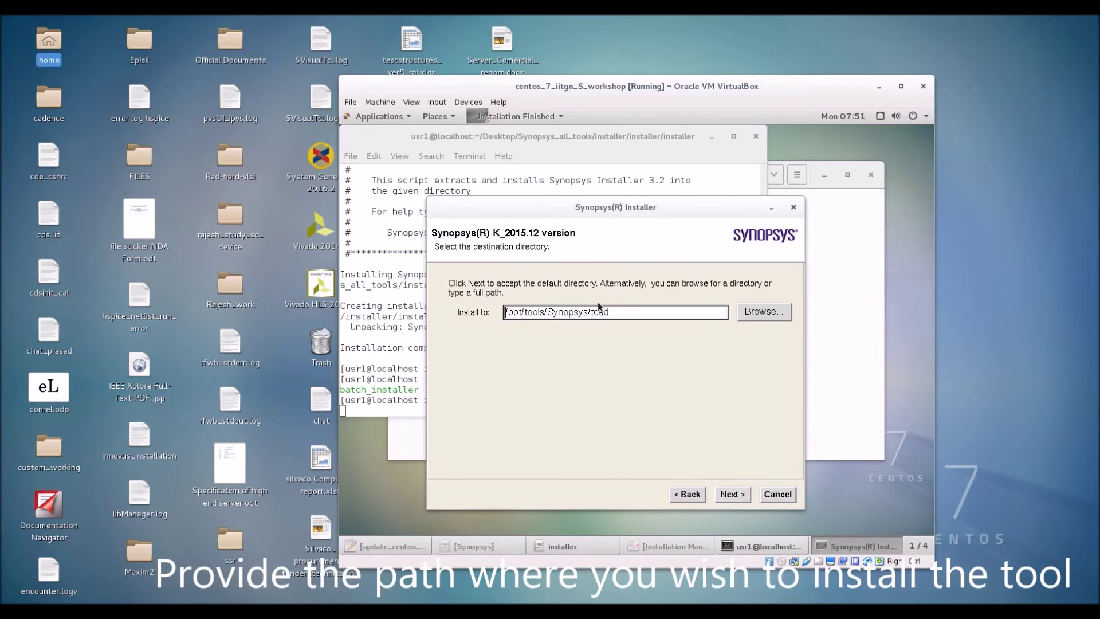
Set the PCM Studio destination directory to /opt/tools/Synopsys/tcad/pcm_studio.
click(629, 317)
text(/pcm)
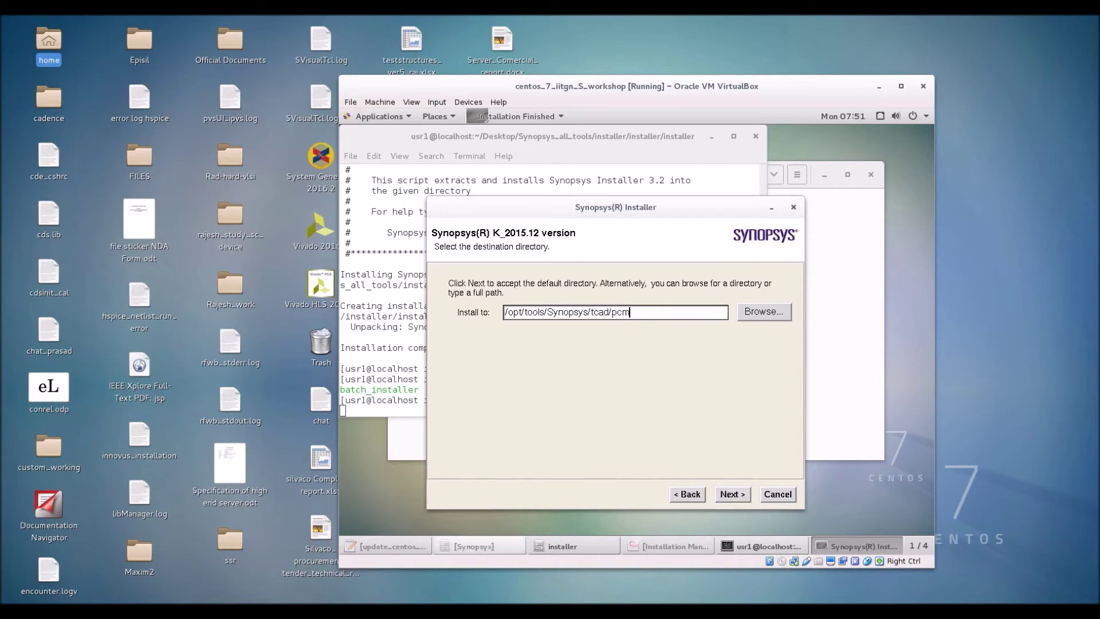
click(557, 545)
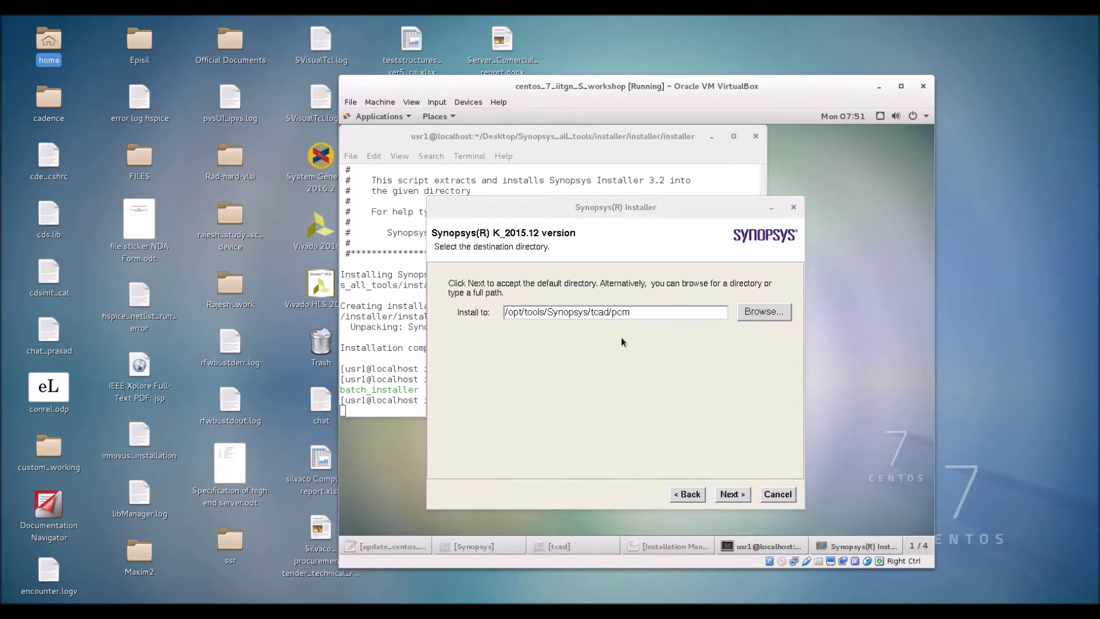
click(636, 317)
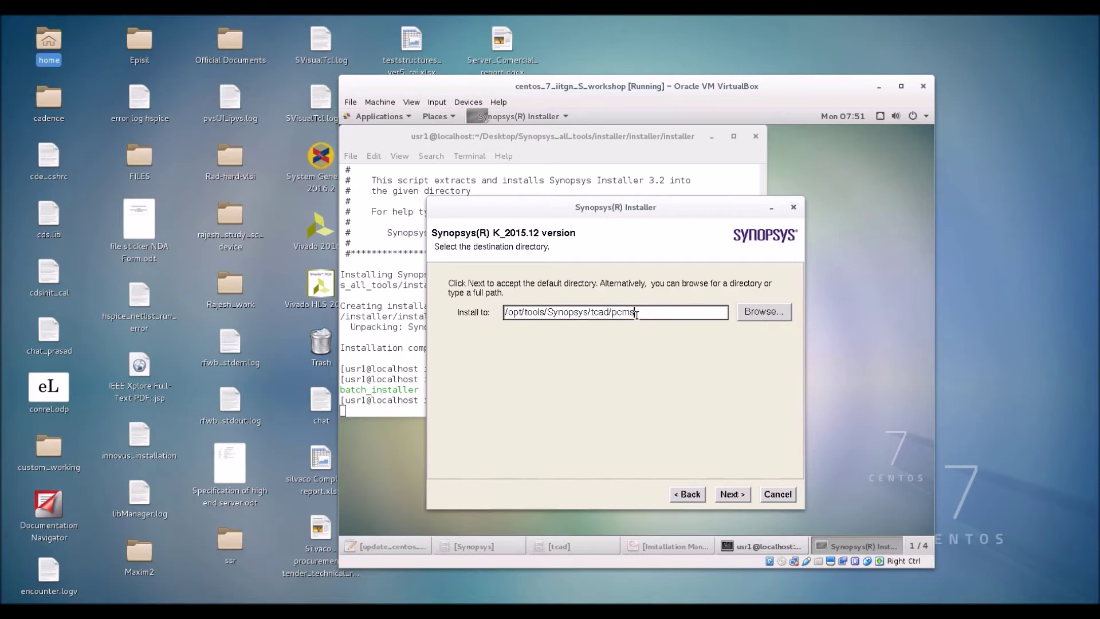
text(_studio)
Create the pcm_studio destination directory, then install PCM Studio and dismiss its post-installation note.
click(733, 494)
click(624, 375)
click(716, 494)
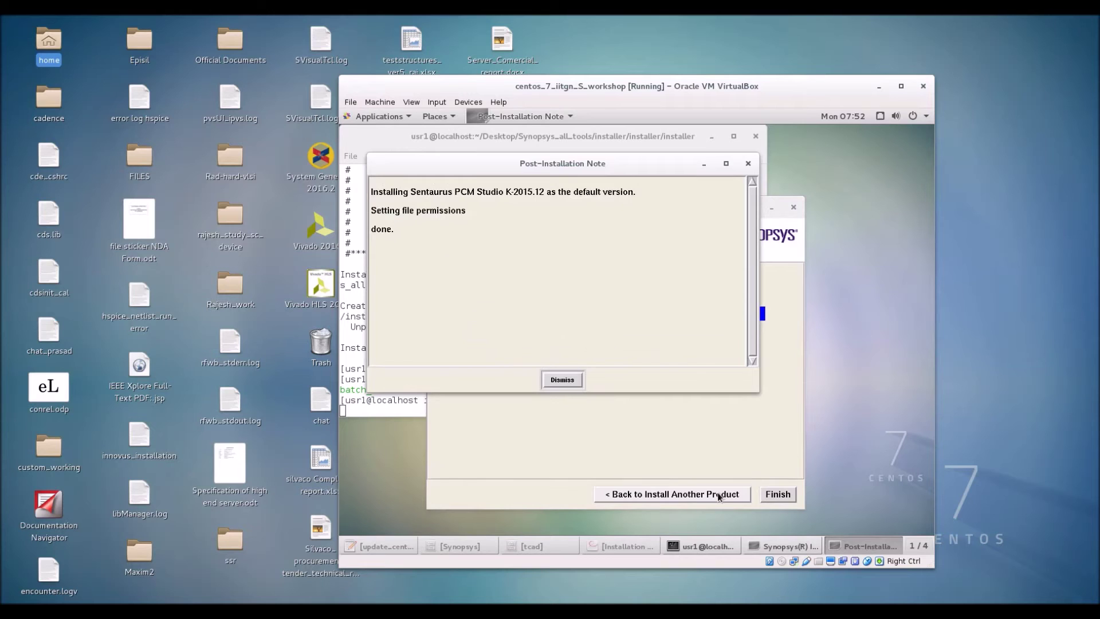
click(558, 379)
Return to source selection for another product and set the source directory to /home/usr1/Desktop/Synopsys_all_tools/tcad/Raphael.
click(665, 494)
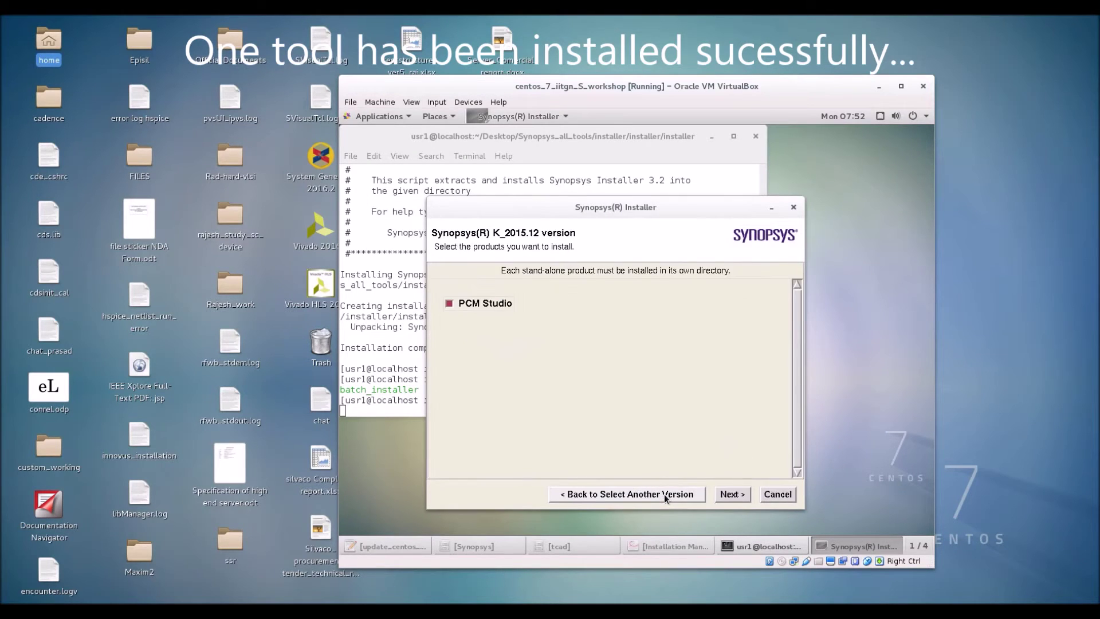
click(665, 493)
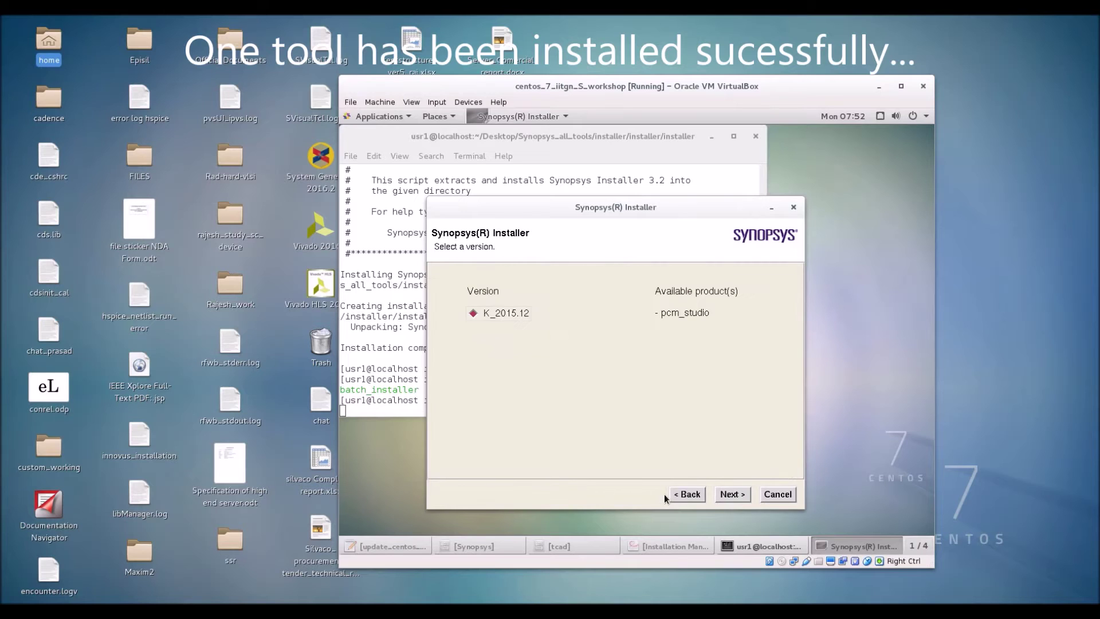
click(687, 494)
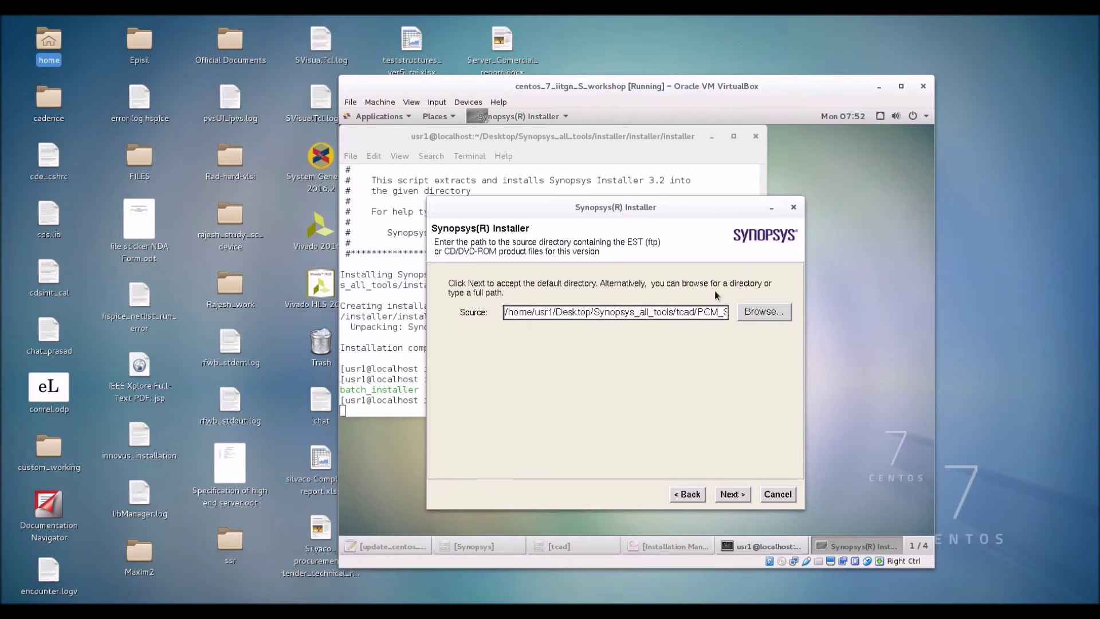
click(764, 311)
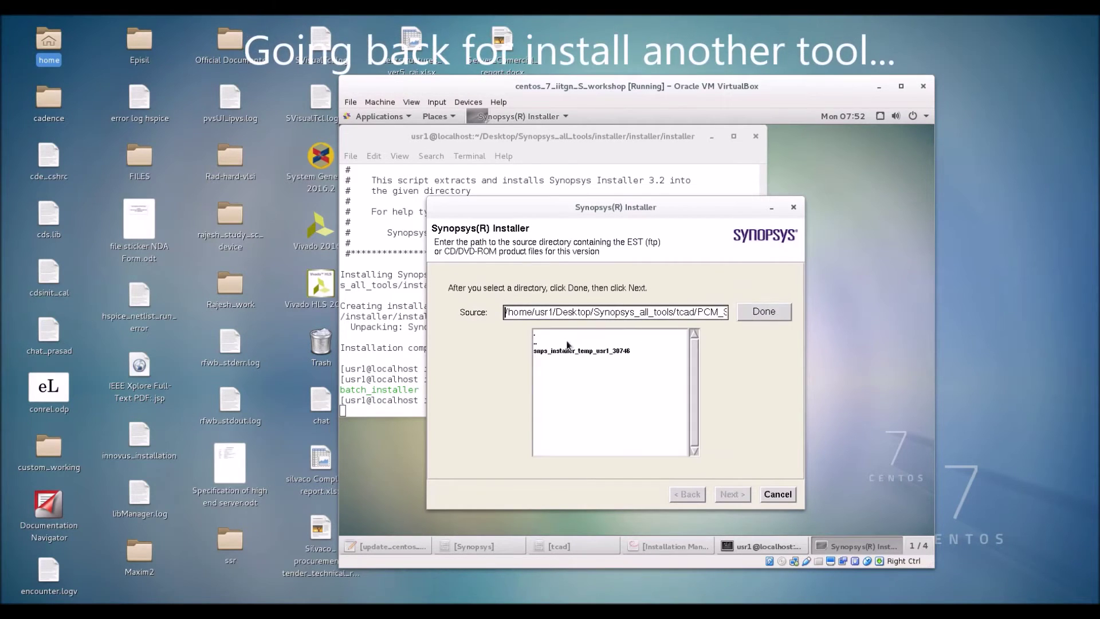
double_click(544, 343)
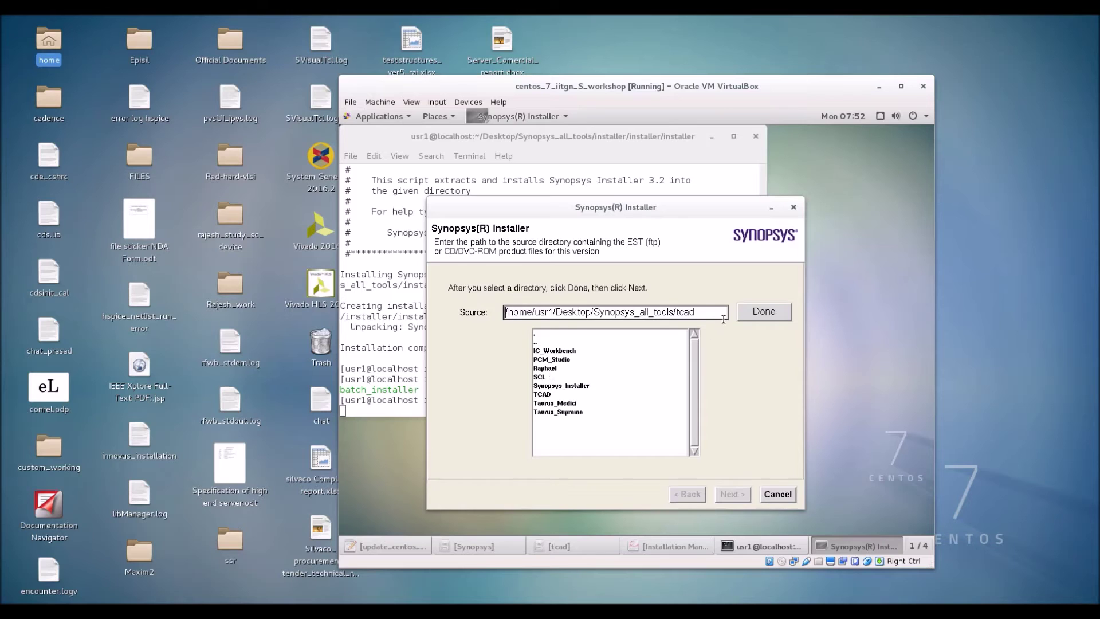
click(700, 312)
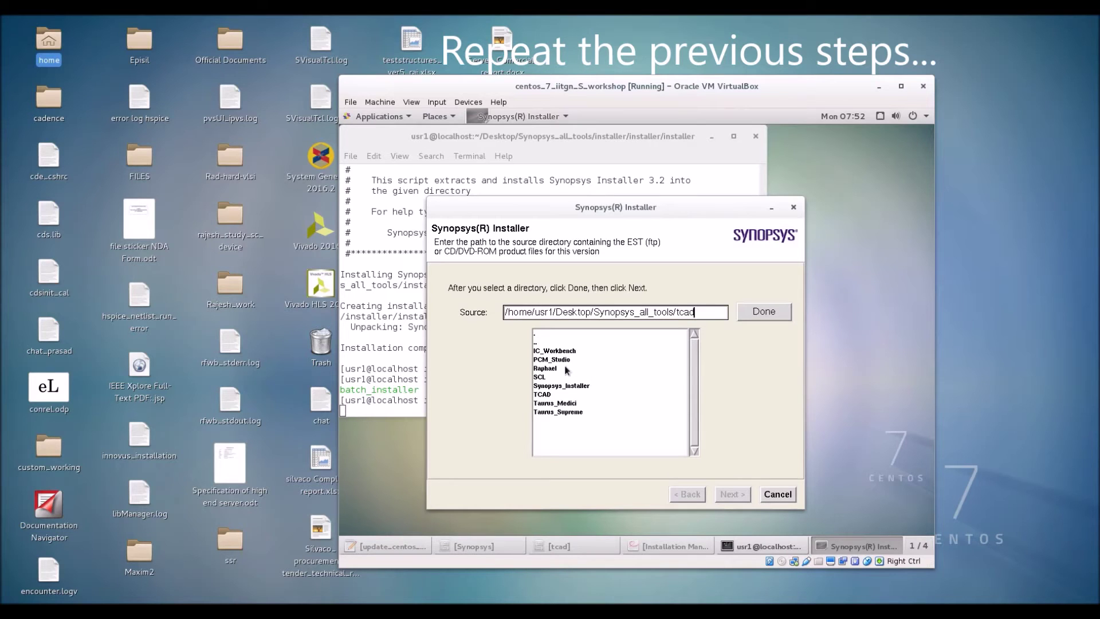
click(546, 368)
click(767, 313)
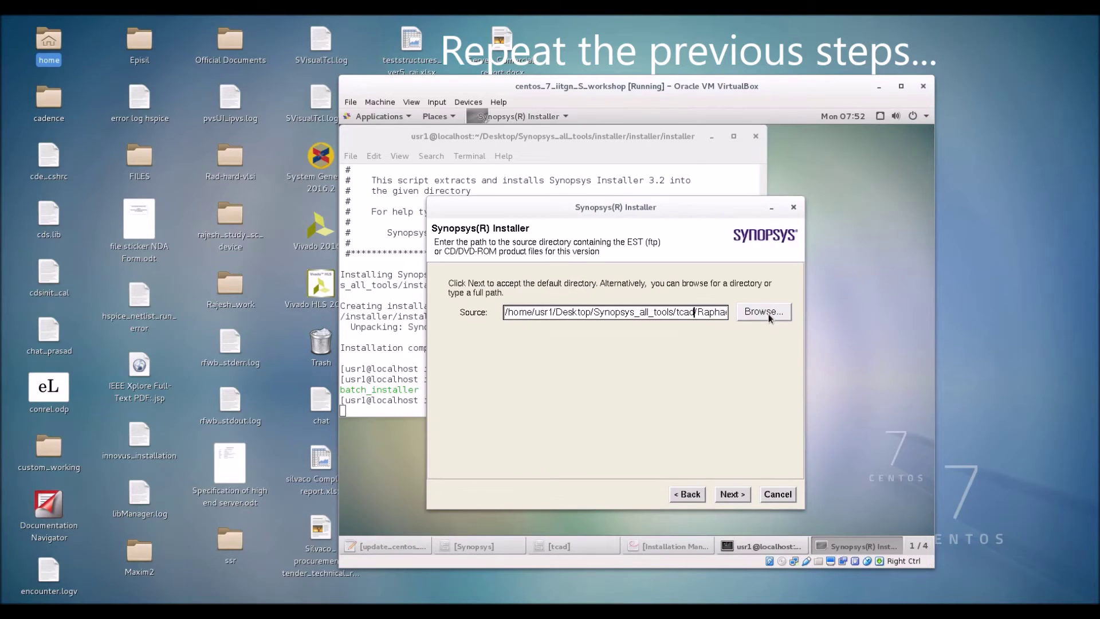
click(727, 493)
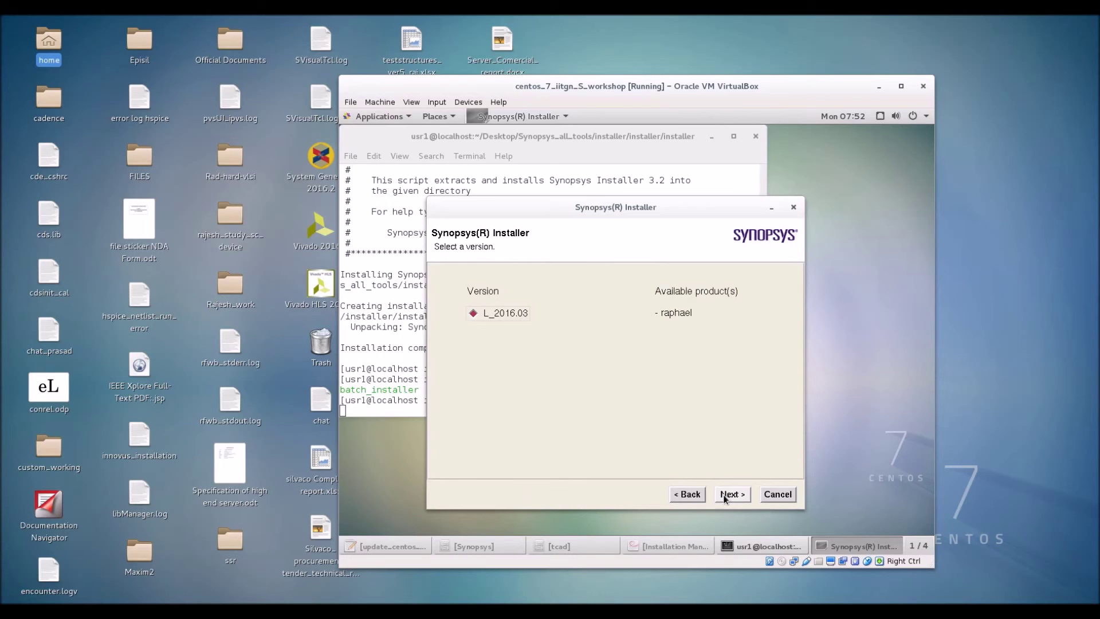
Accept version L_2016.03 with RAPHAEL, its platform-independent package and the linux64 platform.
click(733, 493)
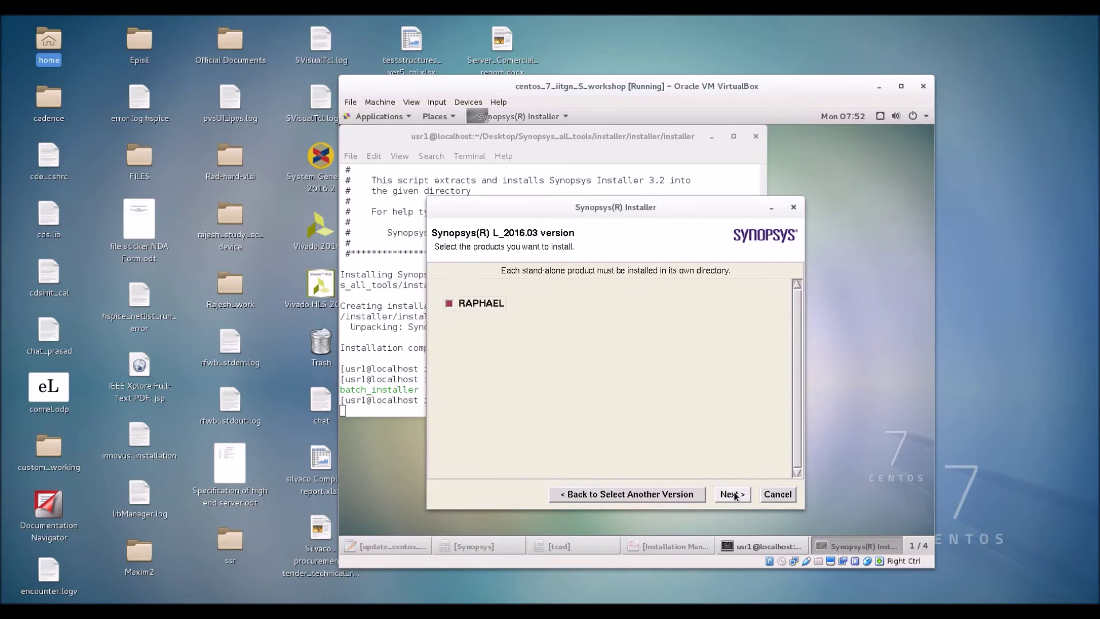
click(733, 494)
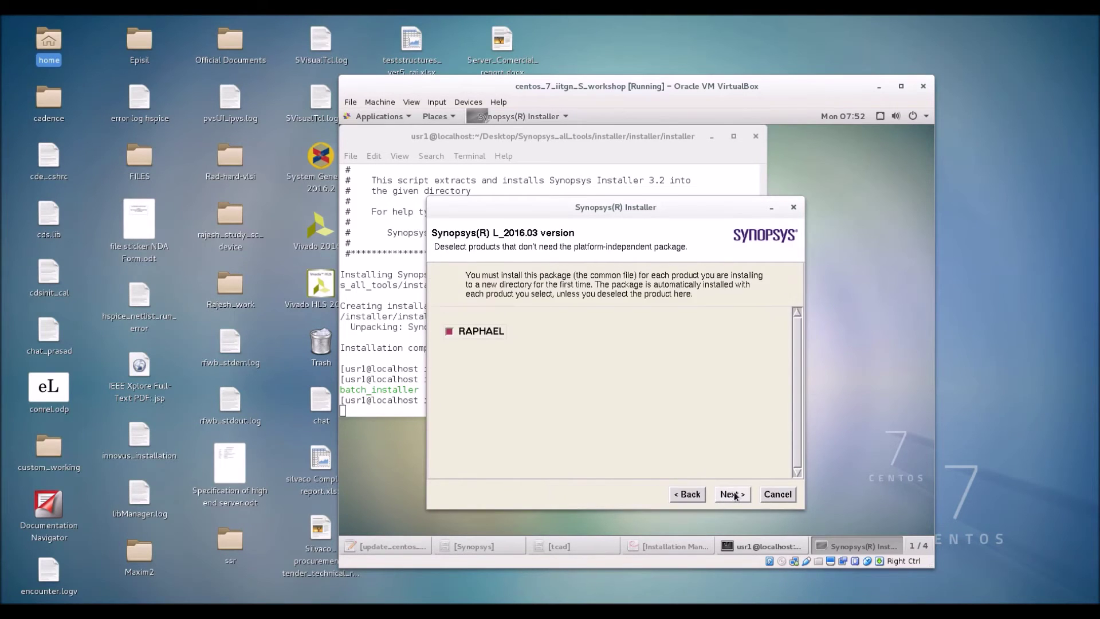
click(733, 495)
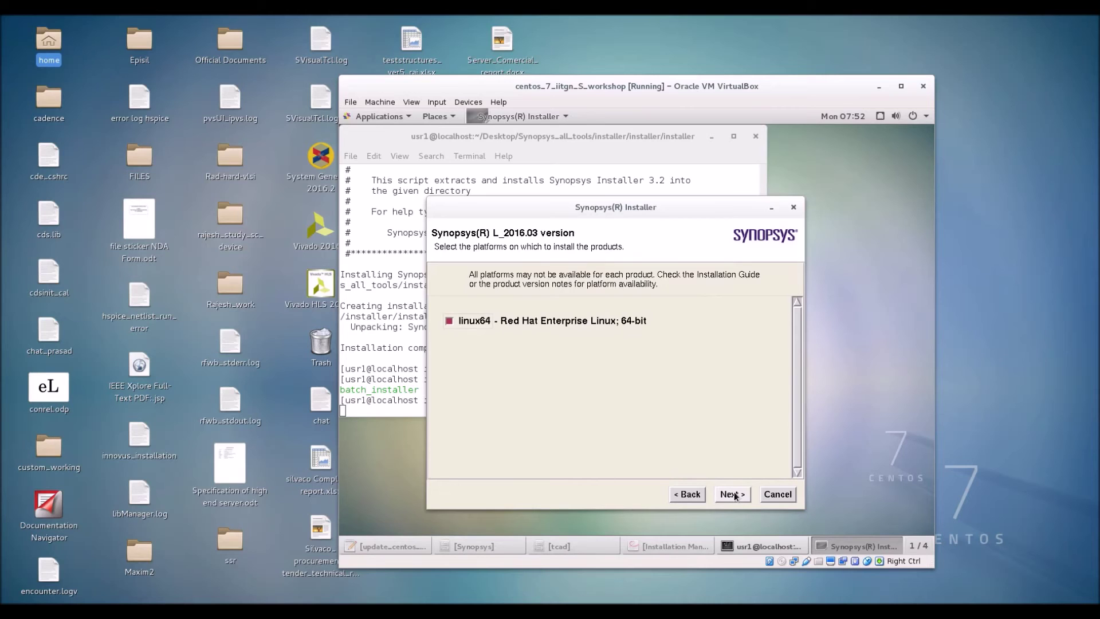
click(732, 493)
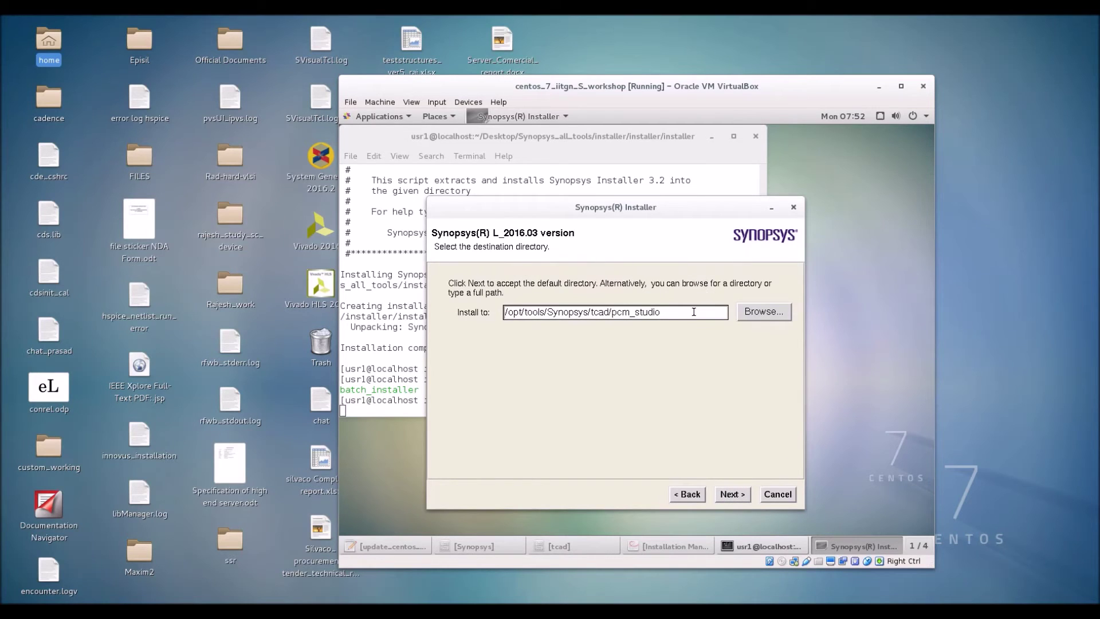
Change the RAPHAEL destination directory to /opt/tools/Synopsys/tcad/raphael.
key(BackSpace)
key(BackSpace)
key(BackSpace)
key(BackSpace)
key(BackSpace)
key(BackSpace)
key(BackSpace)
key(BackSpace)
key(BackSpace)
key(BackSpace)
text(raphael)
Create the raphael destination directory, then install RAPHAEL and dismiss its post-installation note.
click(731, 493)
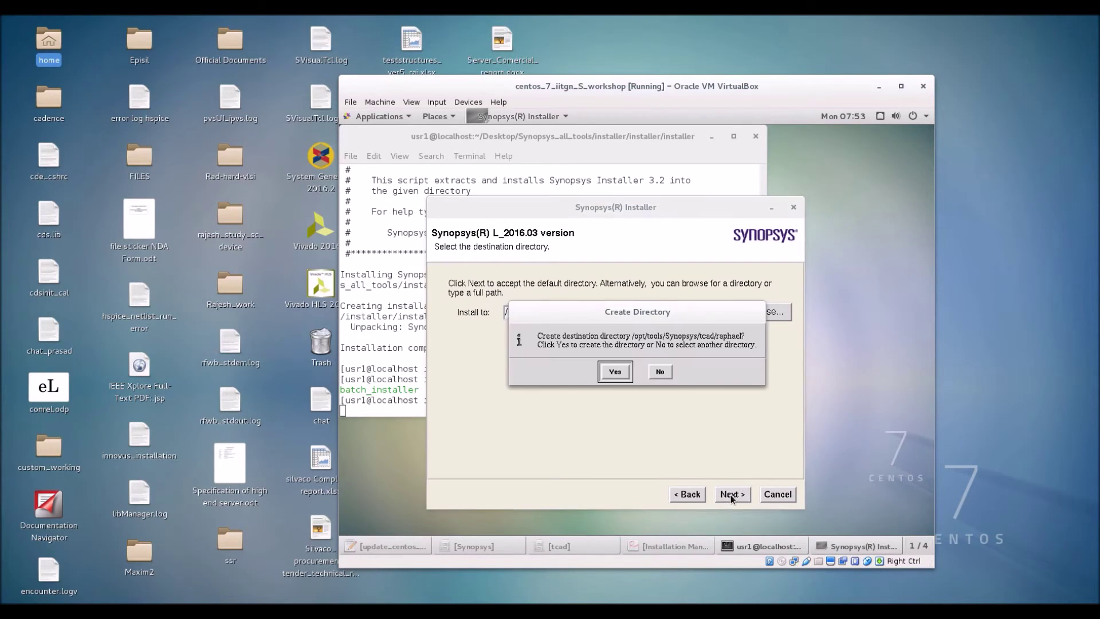
click(623, 375)
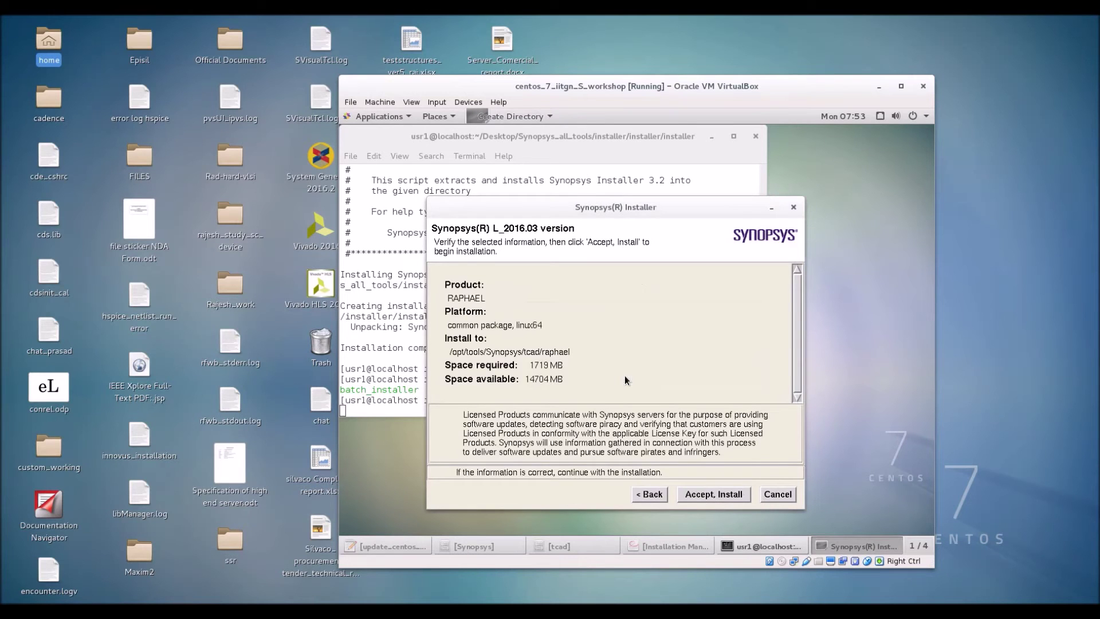
click(736, 496)
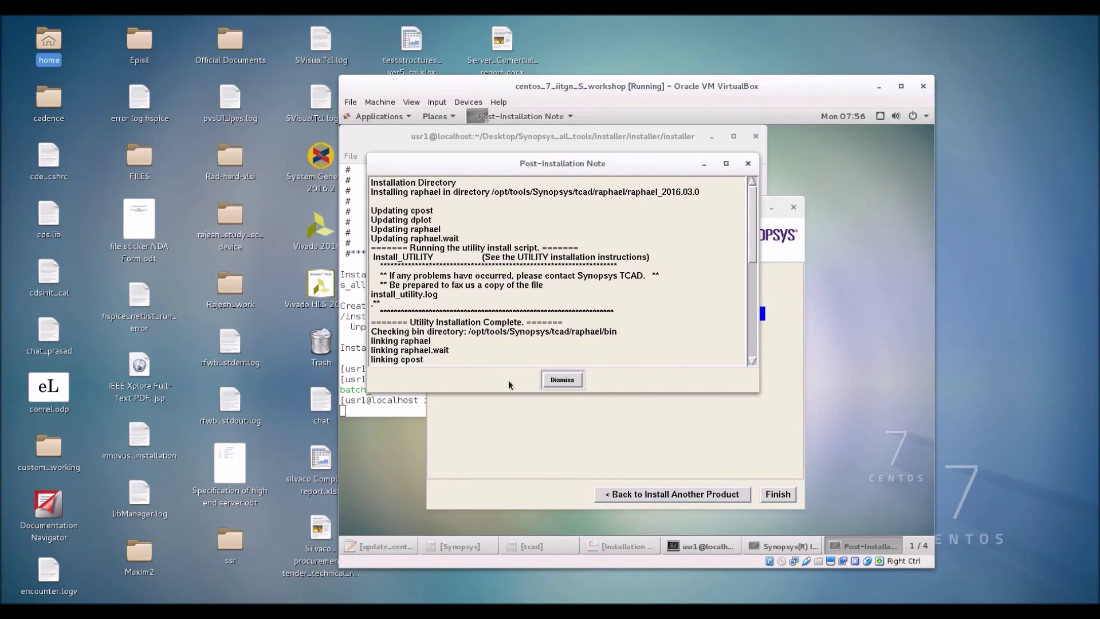
click(550, 381)
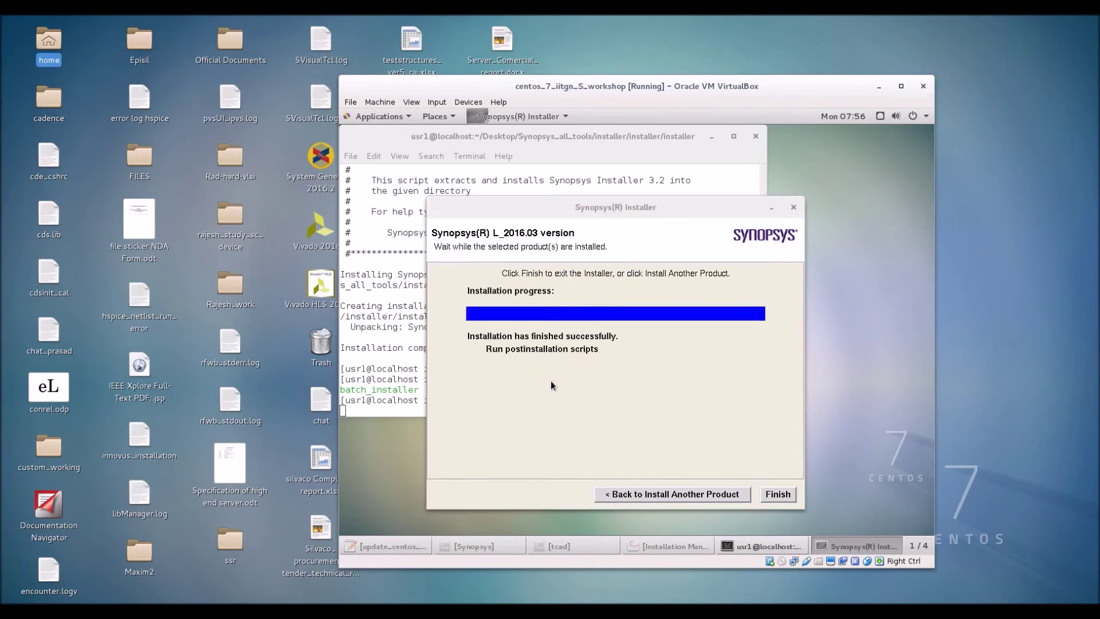
Return to source selection for another product and set the source directory to /home/usr1/Desktop/Synopsys_all_tools/tcad/SCL.
click(703, 496)
click(698, 494)
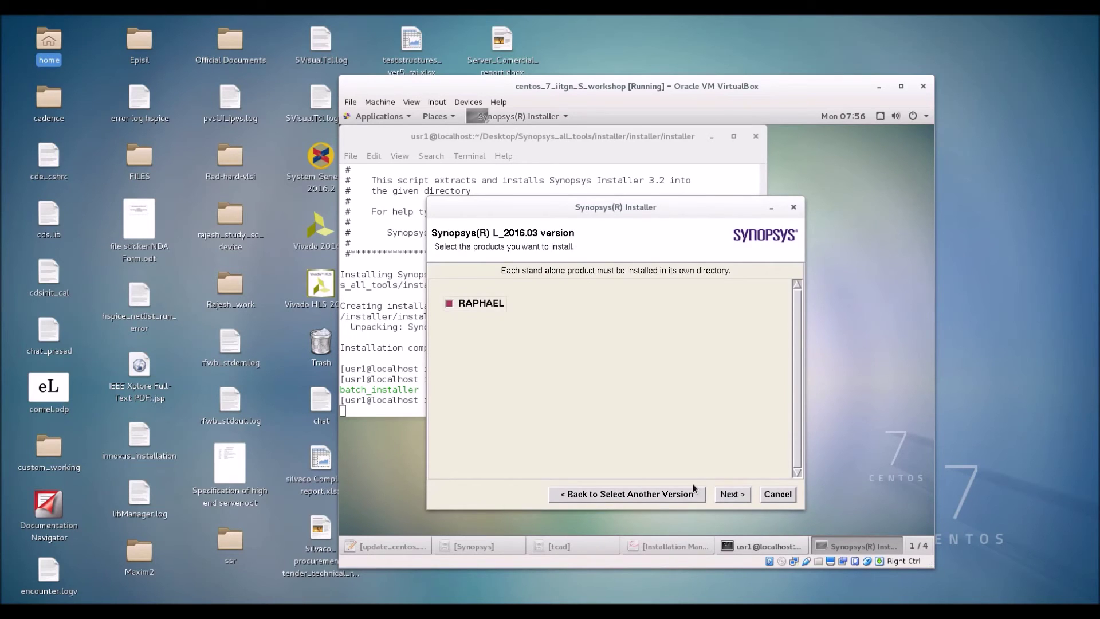
click(678, 496)
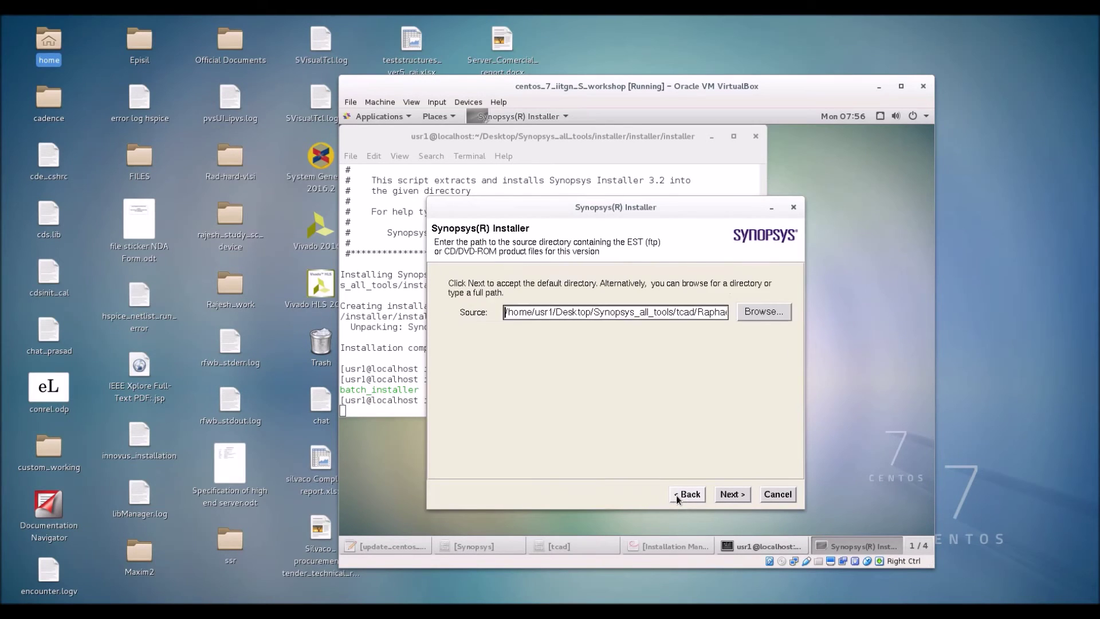
click(760, 311)
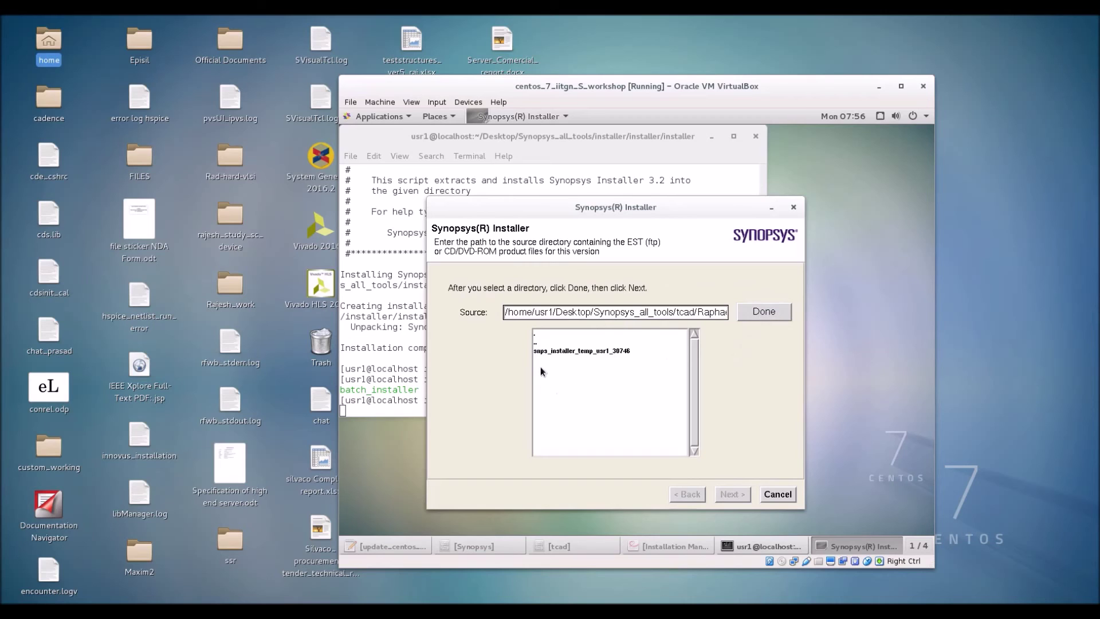
double_click(541, 344)
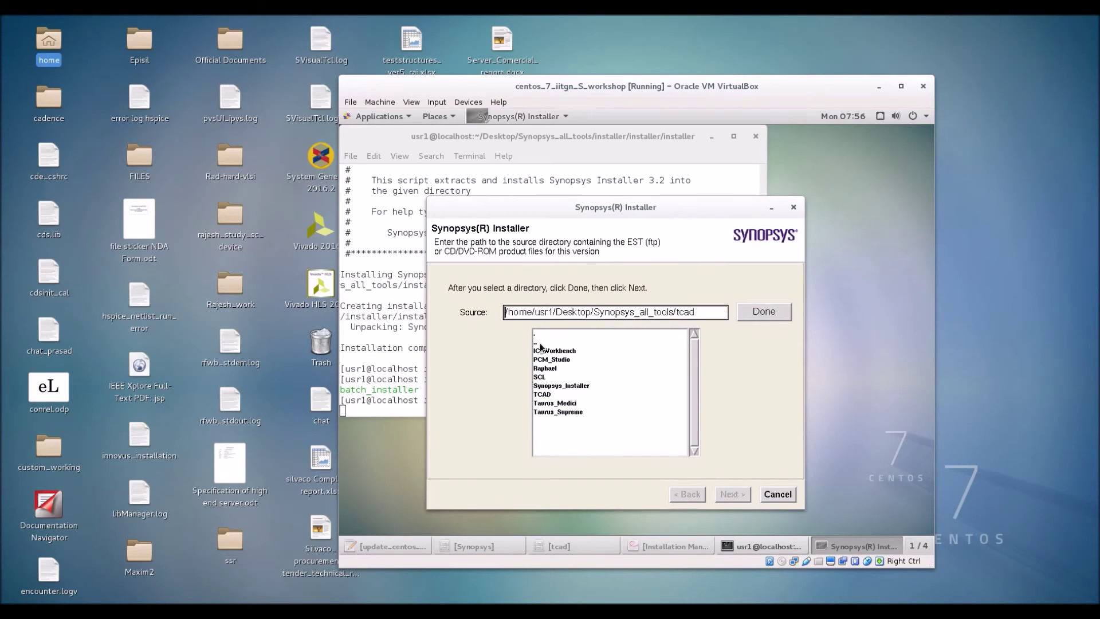
click(546, 378)
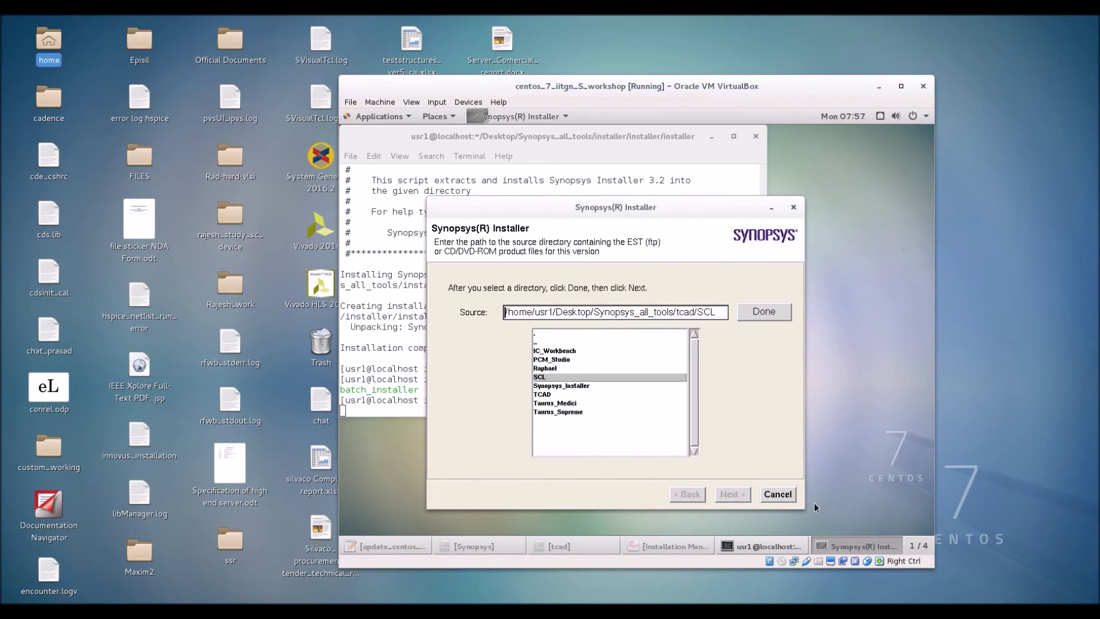
click(748, 312)
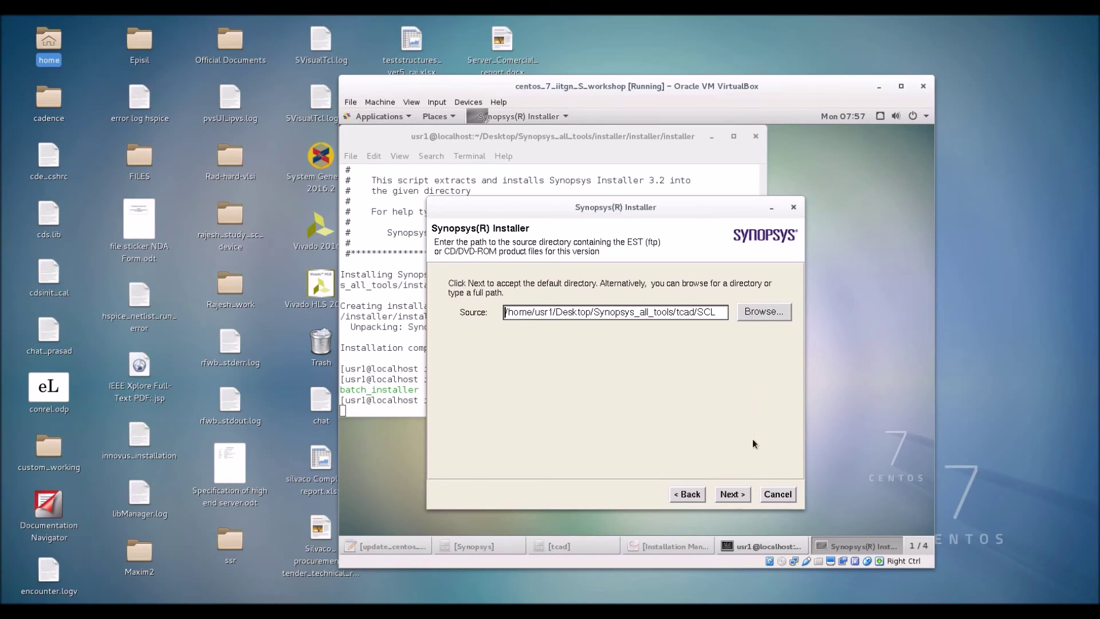
click(732, 496)
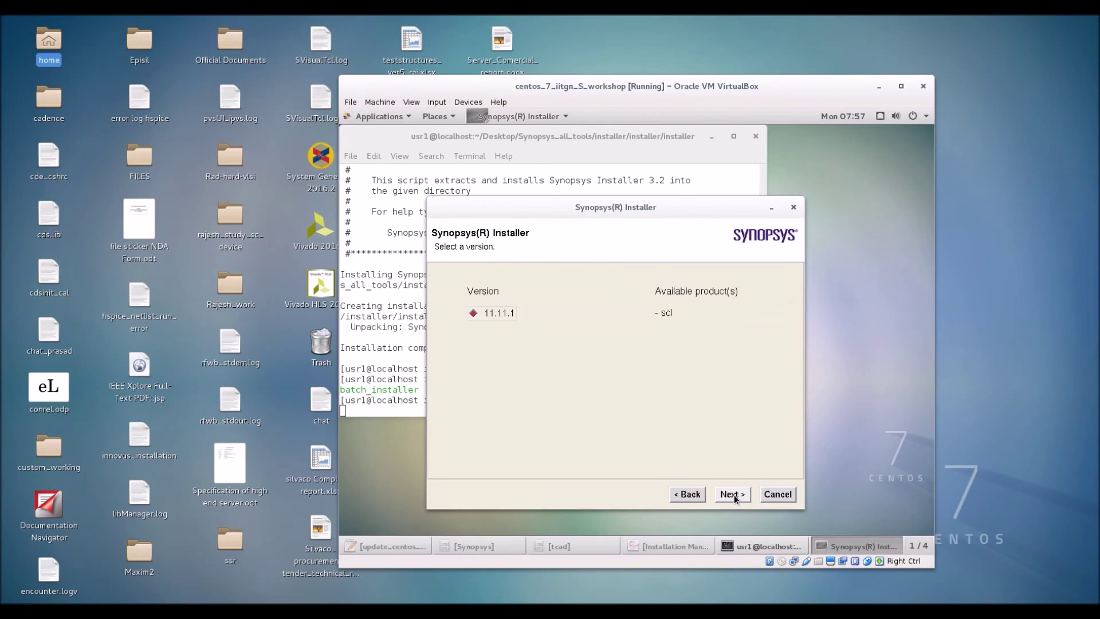
Accept version 11.11.1 with SCL (Synopsys Common Licensing) and choose the linux64 platform.
click(733, 496)
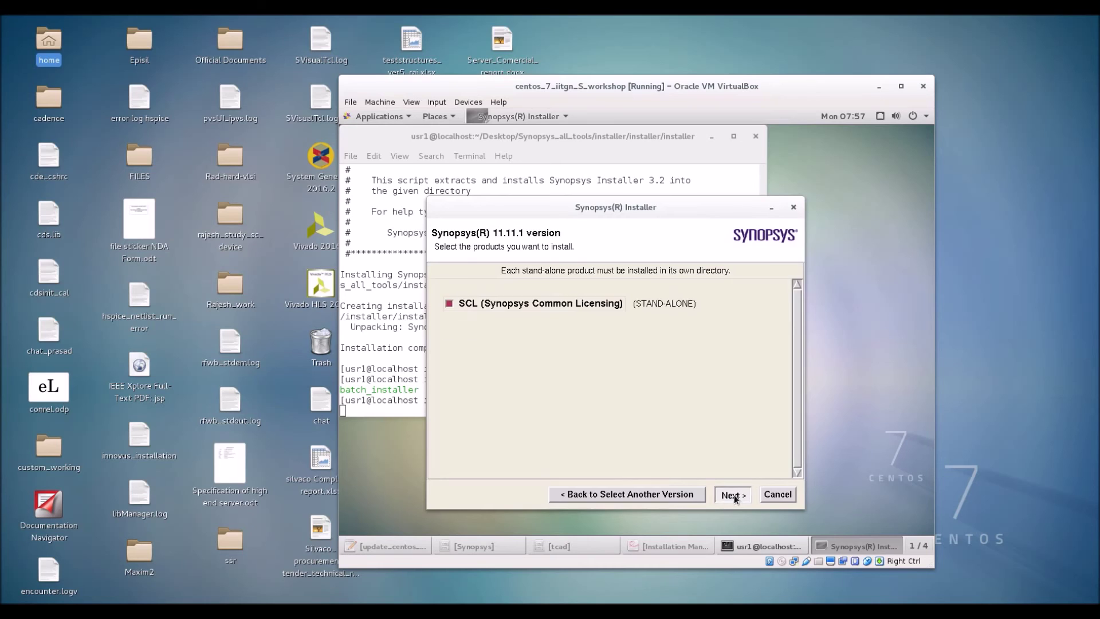
click(733, 494)
click(734, 494)
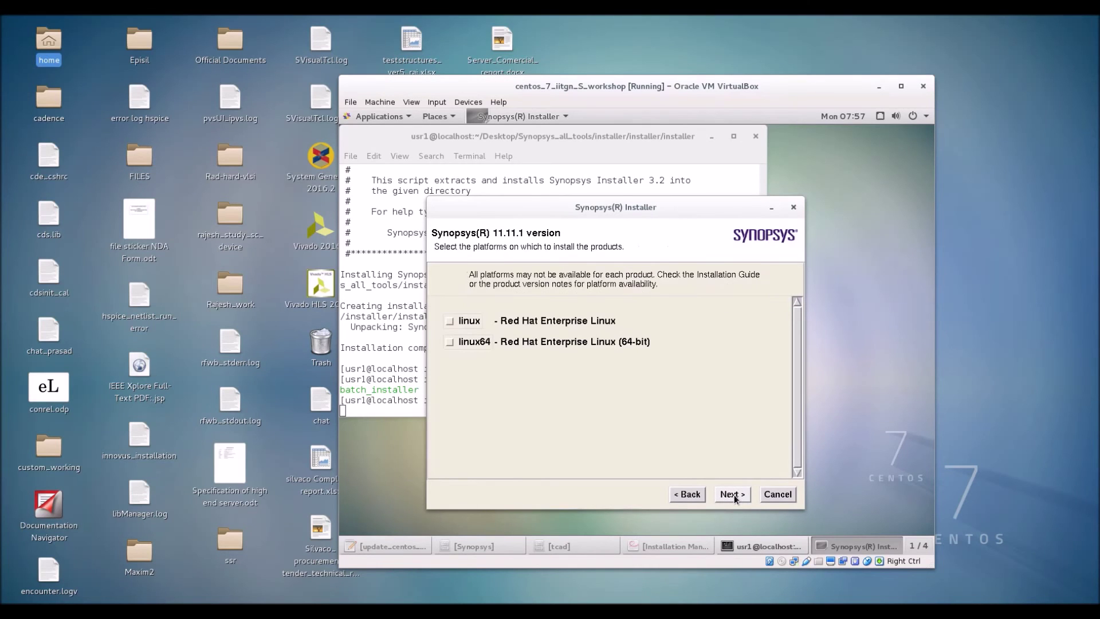
click(454, 346)
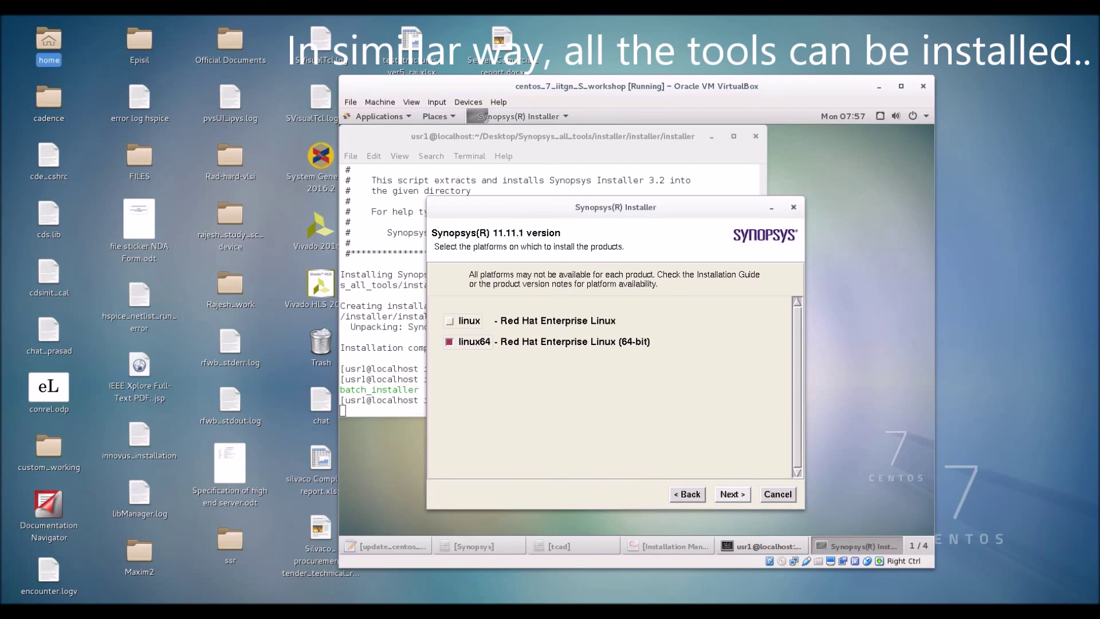
click(730, 493)
Change the SCL destination directory to /opt/tools/Synopsys/tcad/SCL.
click(666, 311)
key(BackSpace)
key(BackSpace)
key(BackSpace)
key(BackSpace)
key(BackSpace)
key(BackSpace)
key(BackSpace)
text(SCL)
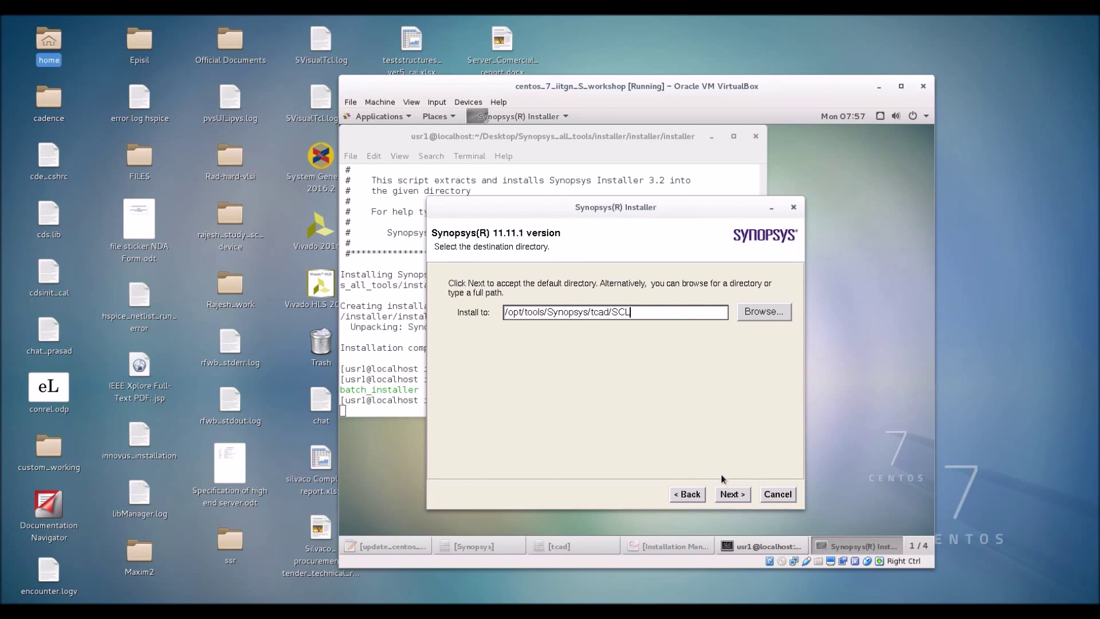
Install SCL into a newly created destination directory, then return to the product selection to install another product.
click(732, 494)
click(615, 371)
click(717, 496)
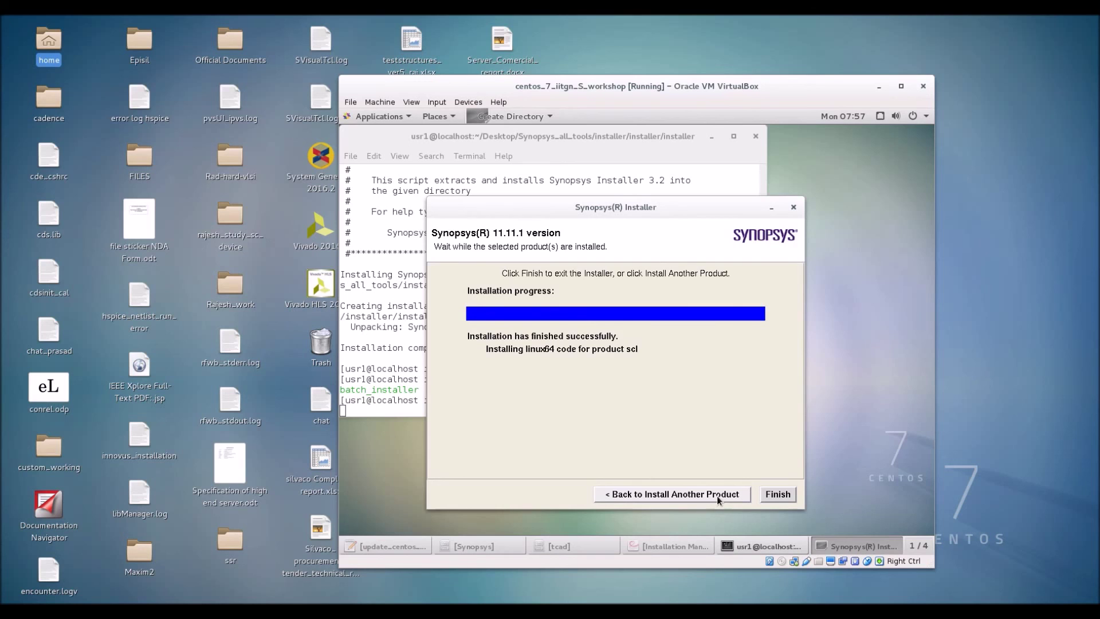
click(716, 496)
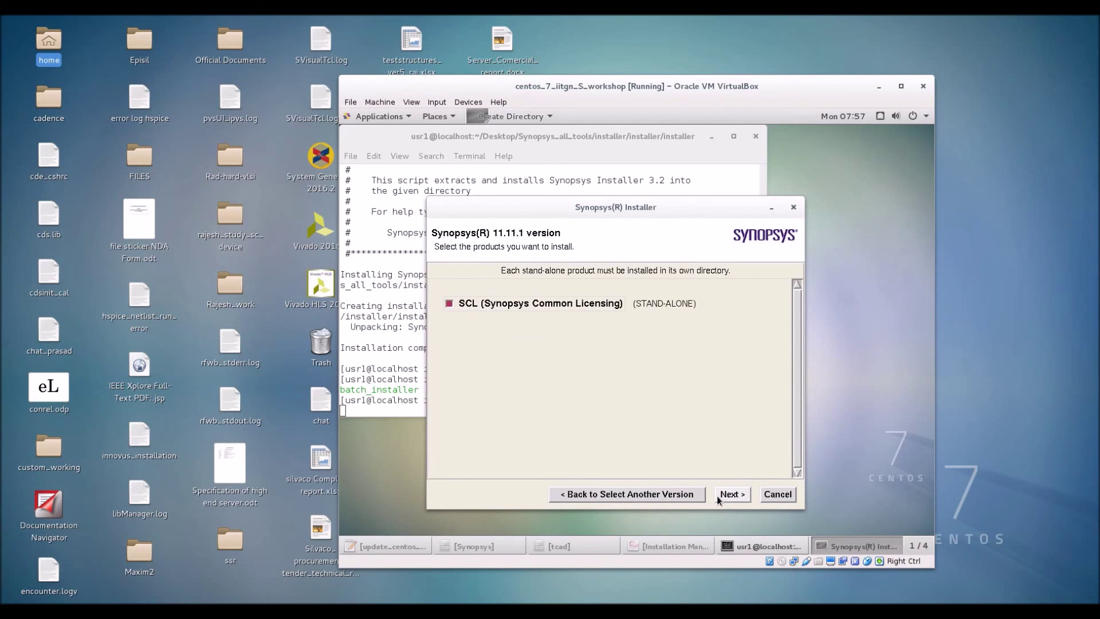